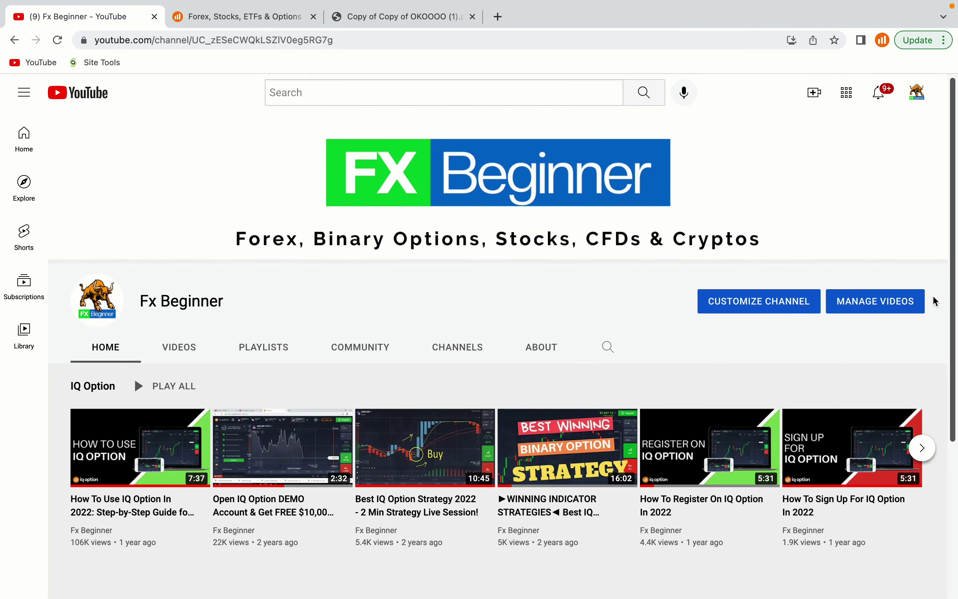
Leave the YouTube channel page for the IQ Option homepage in the 'Forex, Stocks, ETFs & Options' tab
{"action": "scroll", "coordinate": [936, 301], "scroll_direction": "down", "scroll_amount": 1}
{"action": "scroll", "coordinate": [935, 301], "scroll_direction": "up", "scroll_amount": 1}
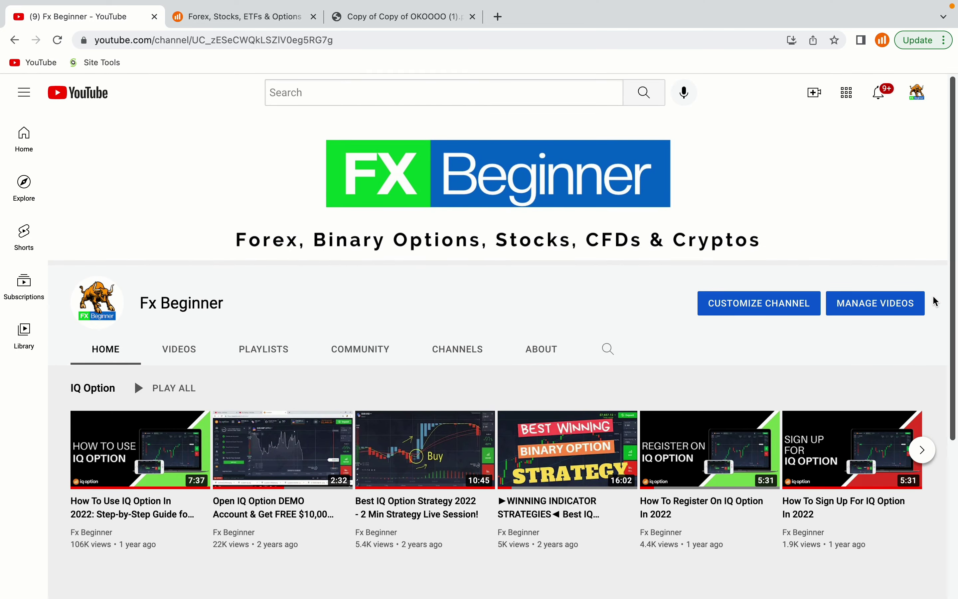
{"action": "scroll", "coordinate": [935, 302], "scroll_direction": "down", "scroll_amount": 1}
{"action": "scroll", "coordinate": [935, 301], "scroll_direction": "up", "scroll_amount": 1}
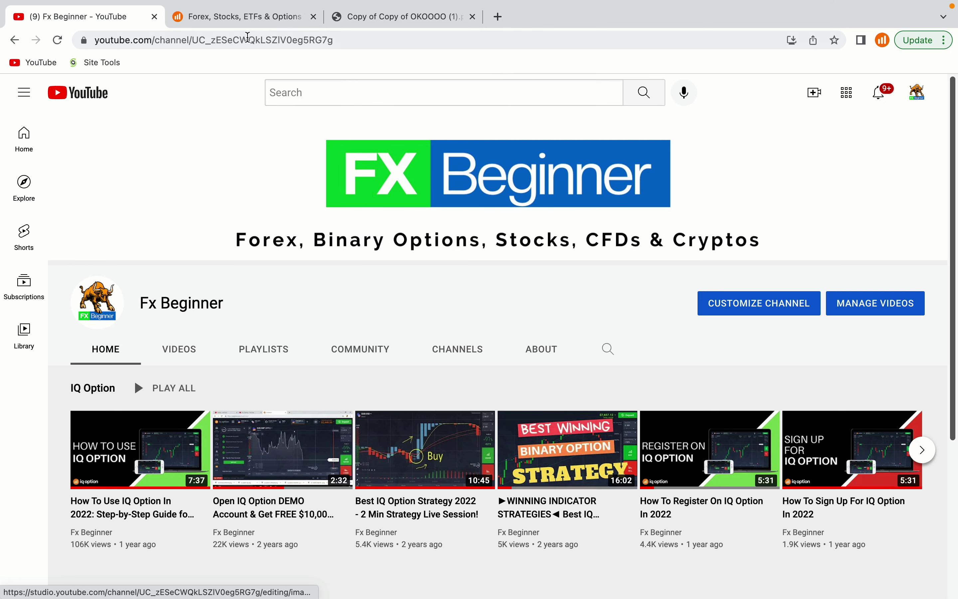
{"action": "left_click", "coordinate": [251, 16]}
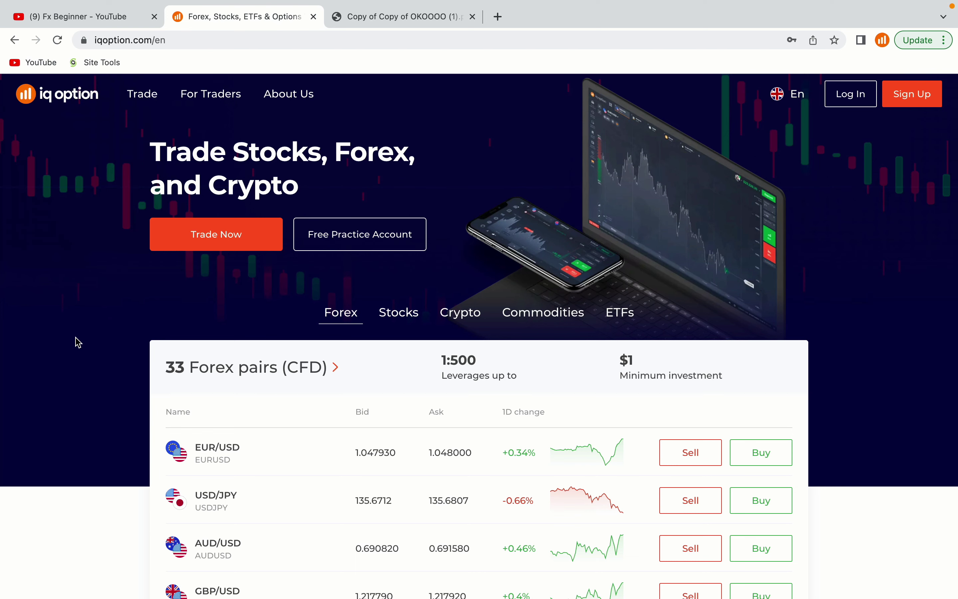
{"action": "scroll", "coordinate": [78, 341], "scroll_direction": "down", "scroll_amount": 5}
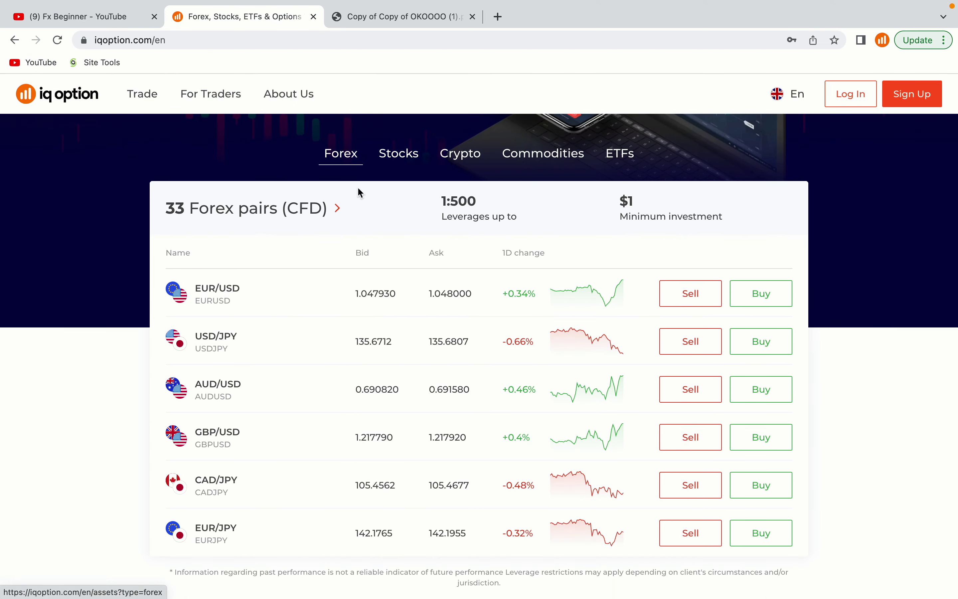
{"action": "left_click", "coordinate": [397, 162]}
{"action": "left_click", "coordinate": [470, 161]}
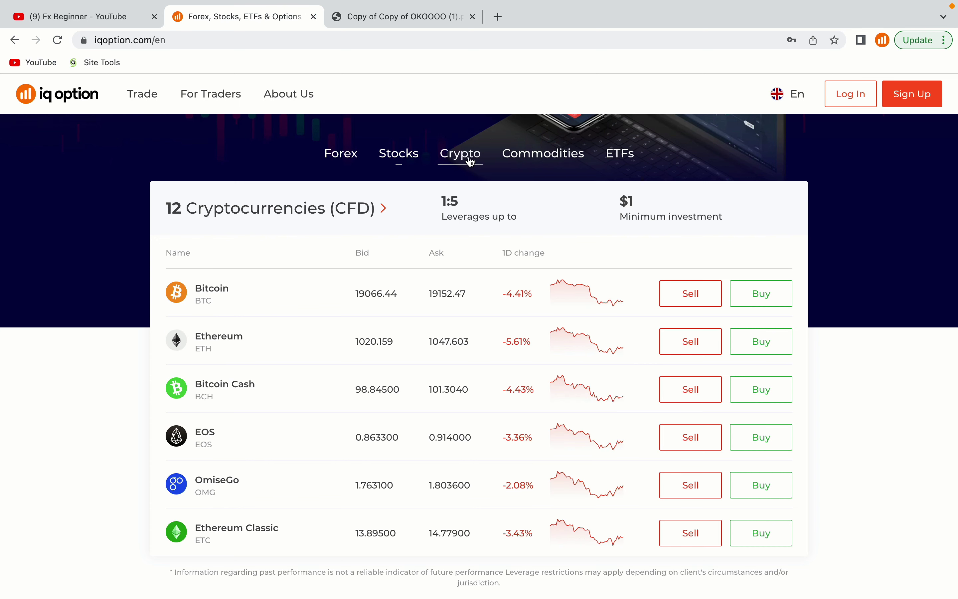
{"action": "left_click", "coordinate": [550, 157]}
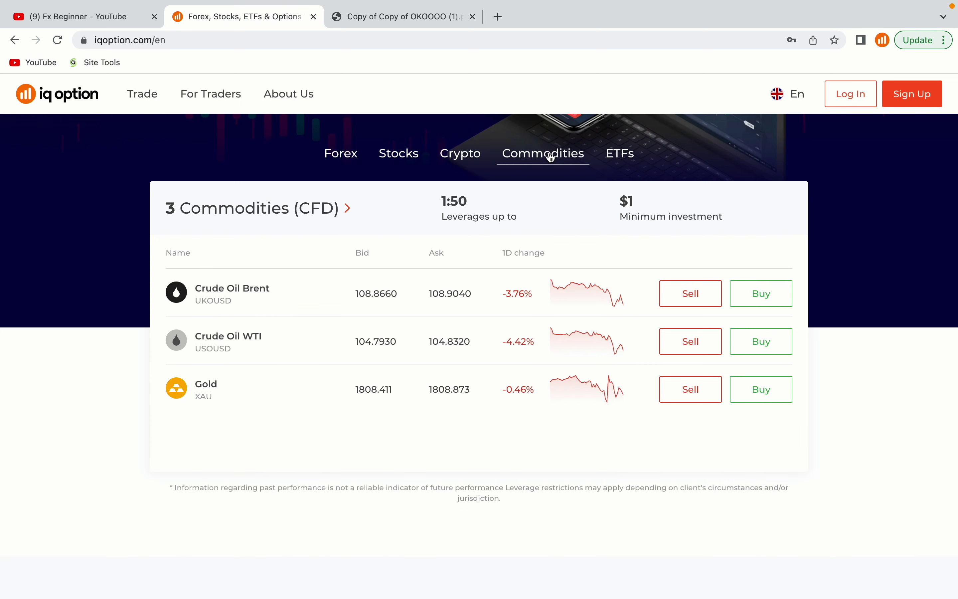
{"action": "left_click", "coordinate": [622, 155]}
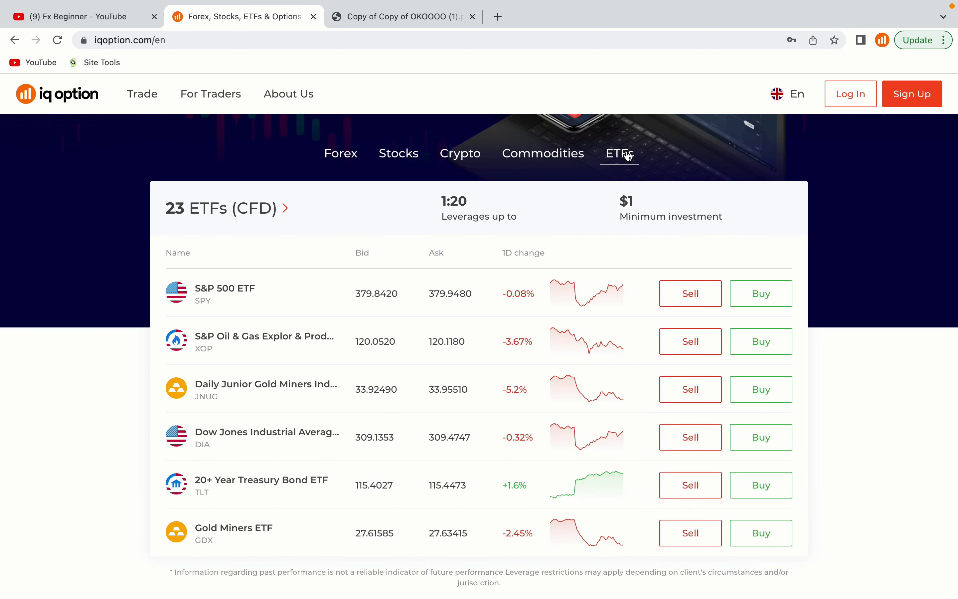
{"action": "left_click", "coordinate": [341, 155]}
{"action": "scroll", "coordinate": [107, 214], "scroll_direction": "up", "scroll_amount": 4}
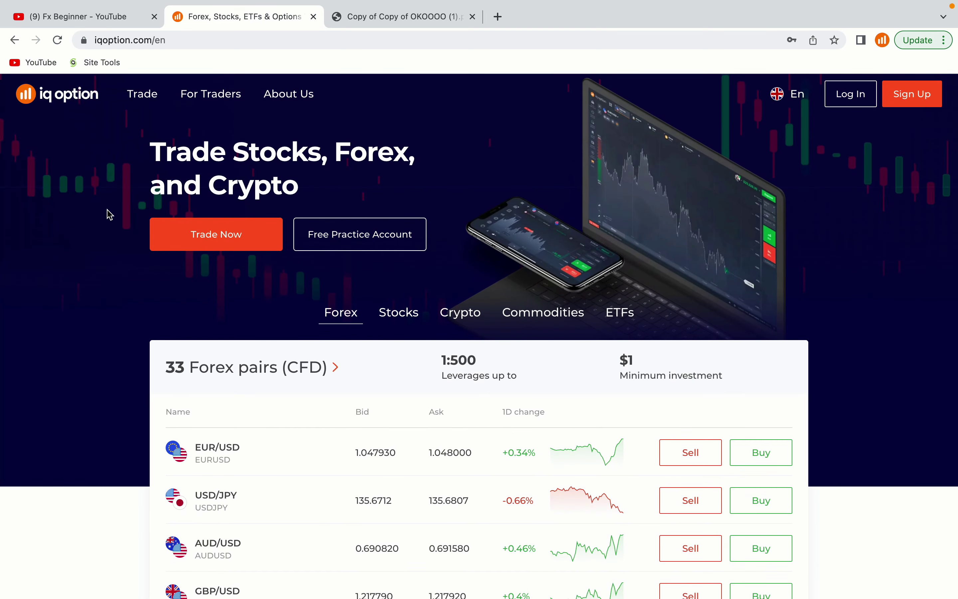
{"action": "scroll", "coordinate": [109, 214], "scroll_direction": "down", "scroll_amount": 15}
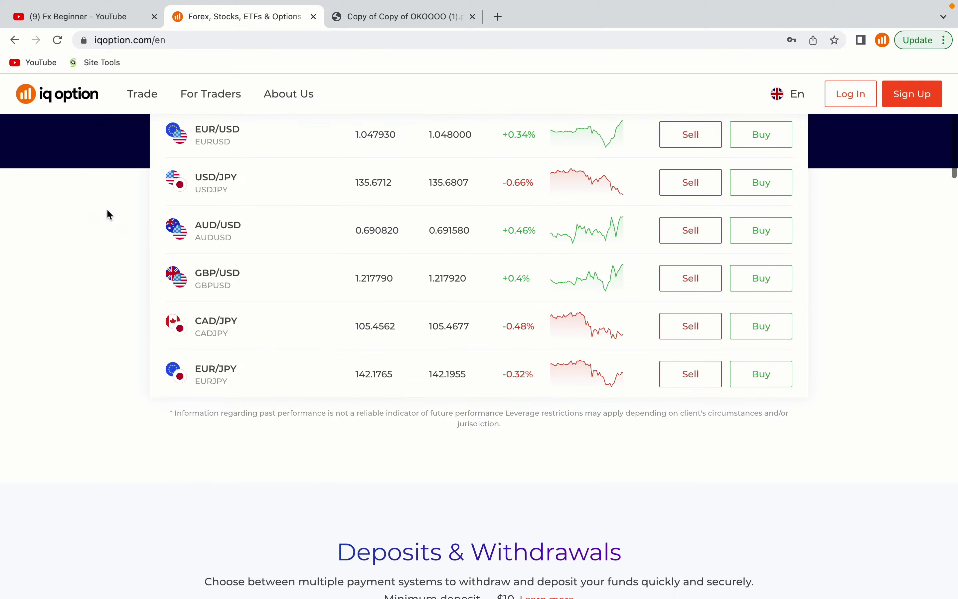
{"action": "scroll", "coordinate": [108, 211], "scroll_direction": "down", "scroll_amount": 14}
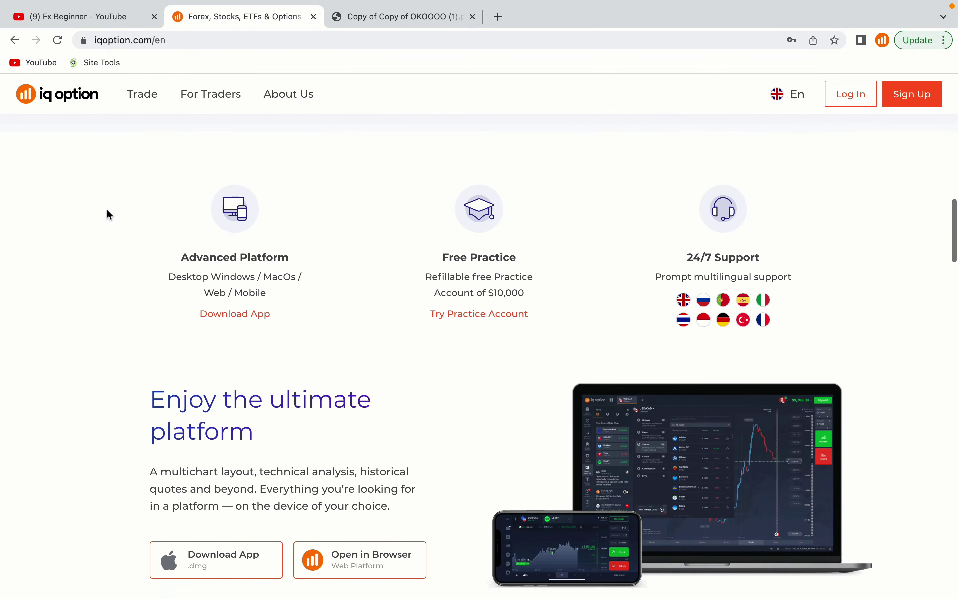
{"action": "scroll", "coordinate": [107, 211], "scroll_direction": "down", "scroll_amount": 10}
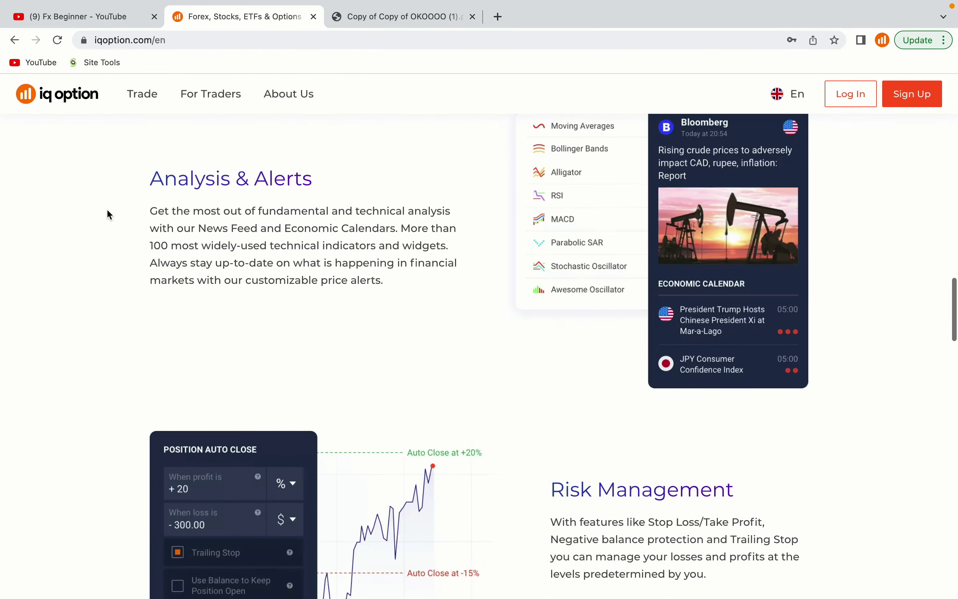
{"action": "scroll", "coordinate": [107, 211], "scroll_direction": "down", "scroll_amount": 13}
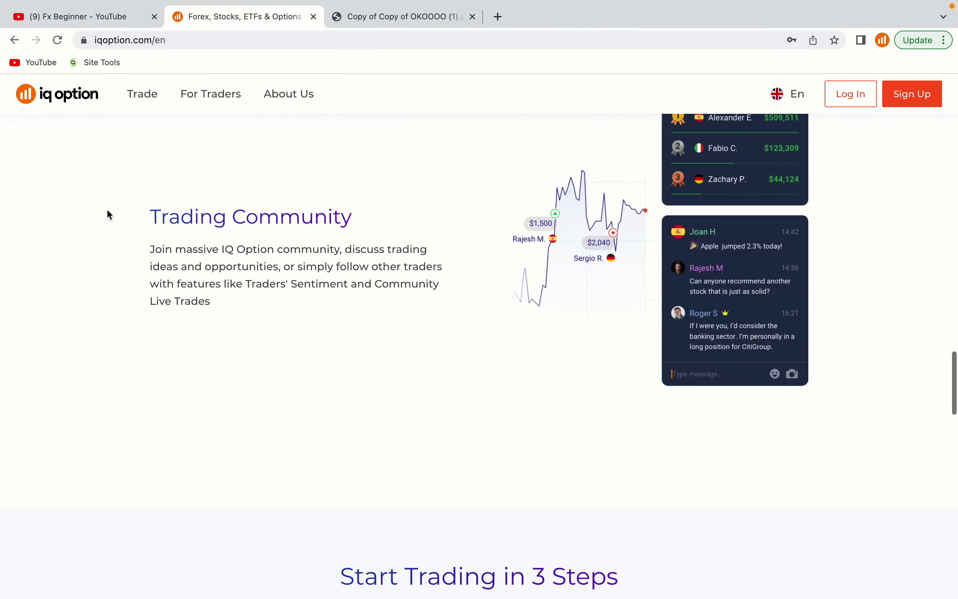
{"action": "scroll", "coordinate": [107, 210], "scroll_direction": "up", "scroll_amount": 7}
{"action": "scroll", "coordinate": [108, 210], "scroll_direction": "up", "scroll_amount": 20}
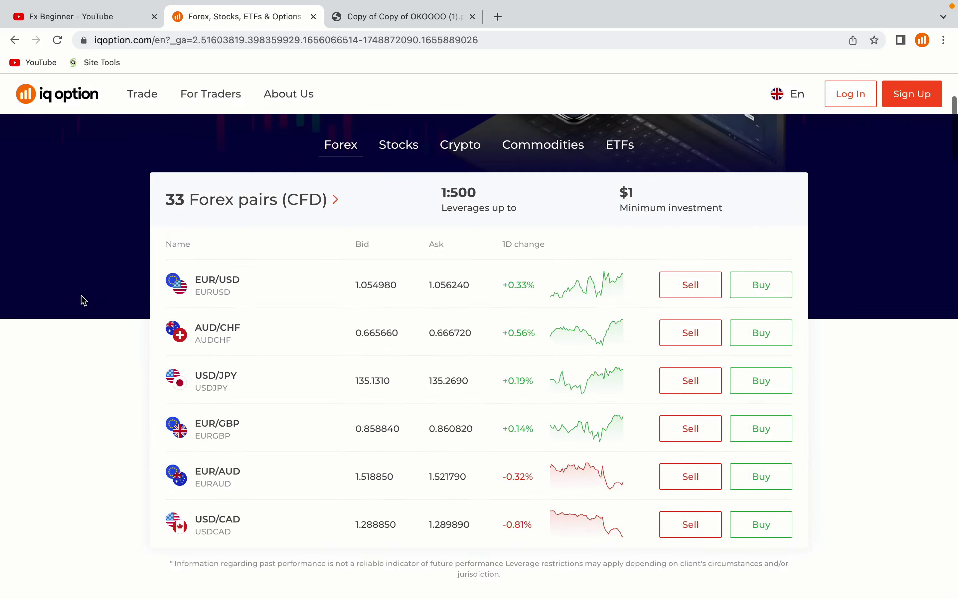
{"action": "scroll", "coordinate": [81, 299], "scroll_direction": "up", "scroll_amount": 5}
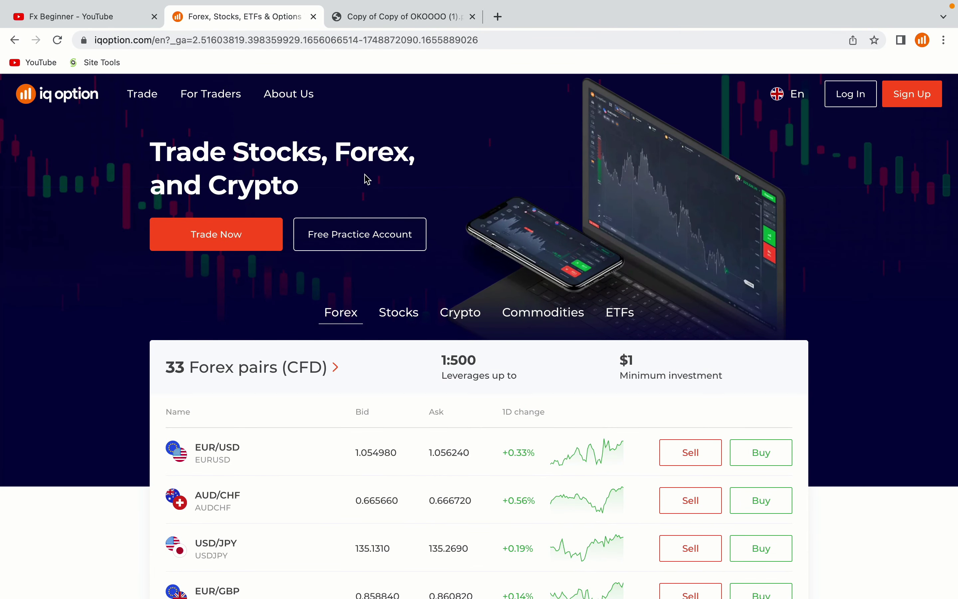
{"action": "left_click", "coordinate": [418, 21]}
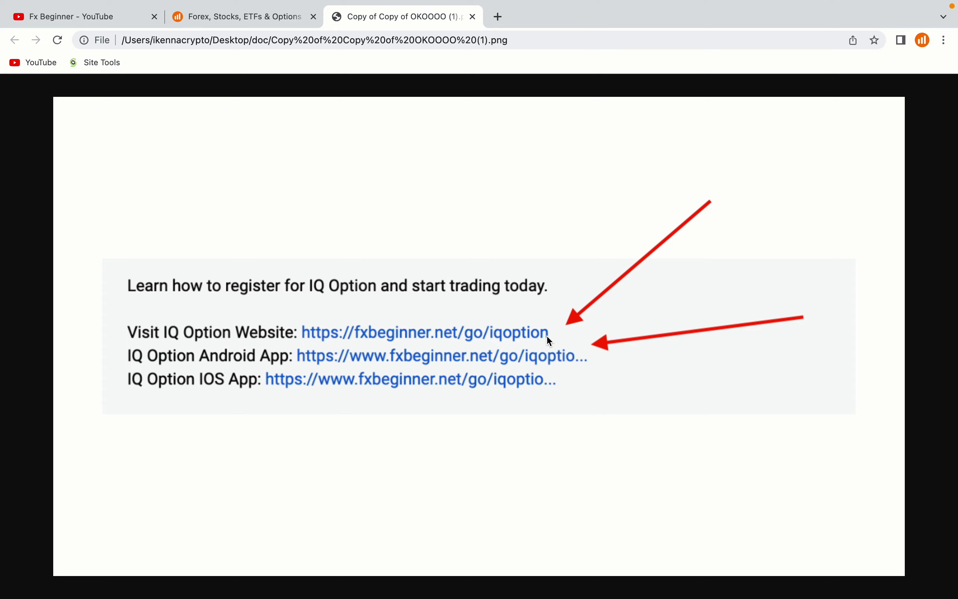
{"action": "left_click", "coordinate": [260, 17]}
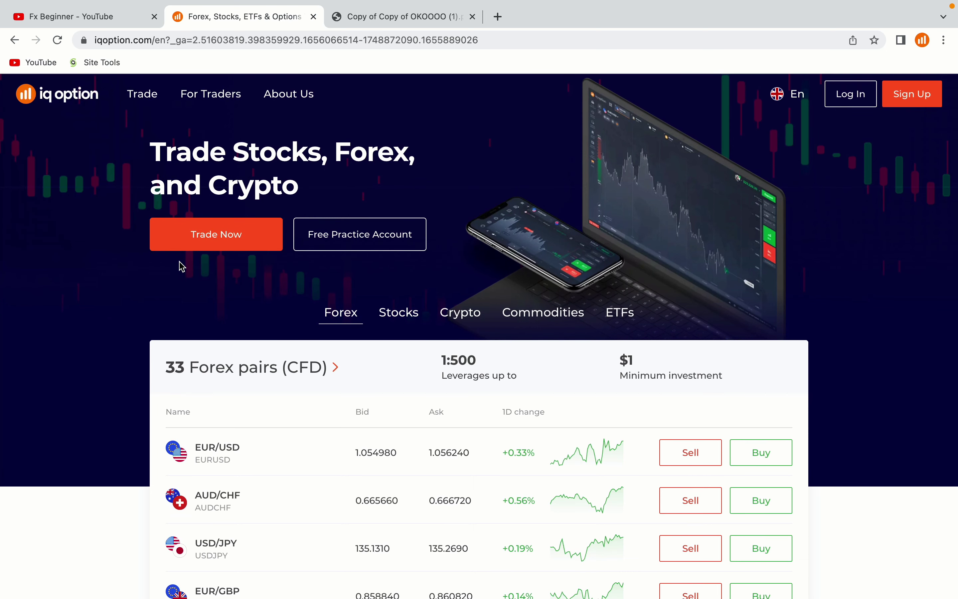
Go from the IQ Option homepage to the Sign Up registration page
{"action": "scroll", "coordinate": [144, 347], "scroll_direction": "down", "scroll_amount": 3}
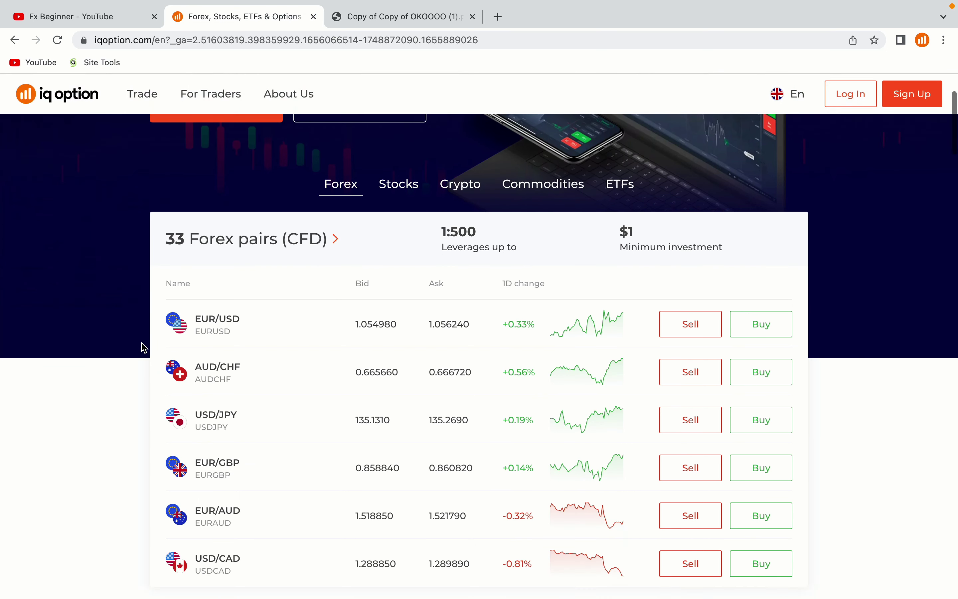
{"action": "scroll", "coordinate": [143, 347], "scroll_direction": "up", "scroll_amount": 3}
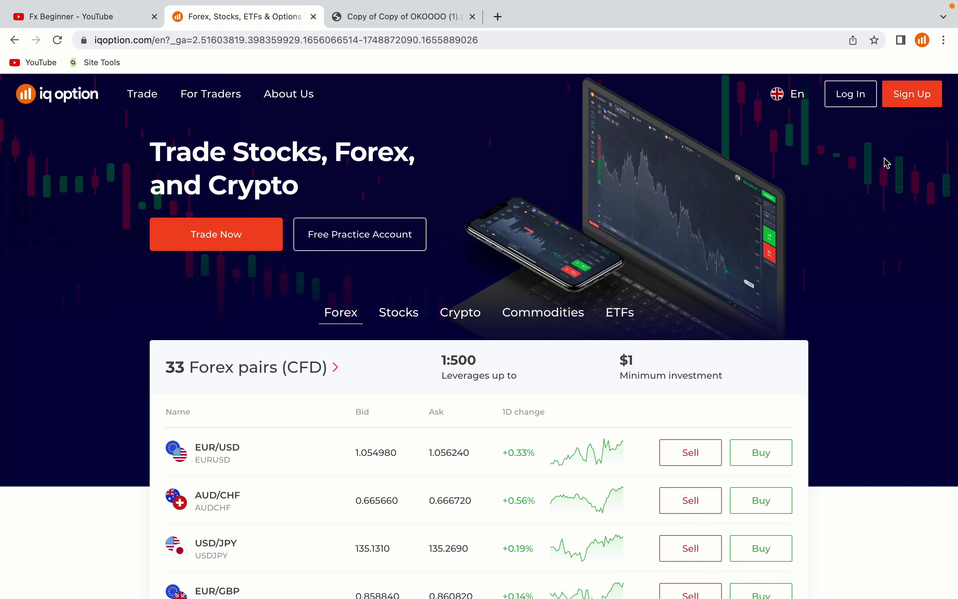
{"action": "left_click", "coordinate": [912, 104]}
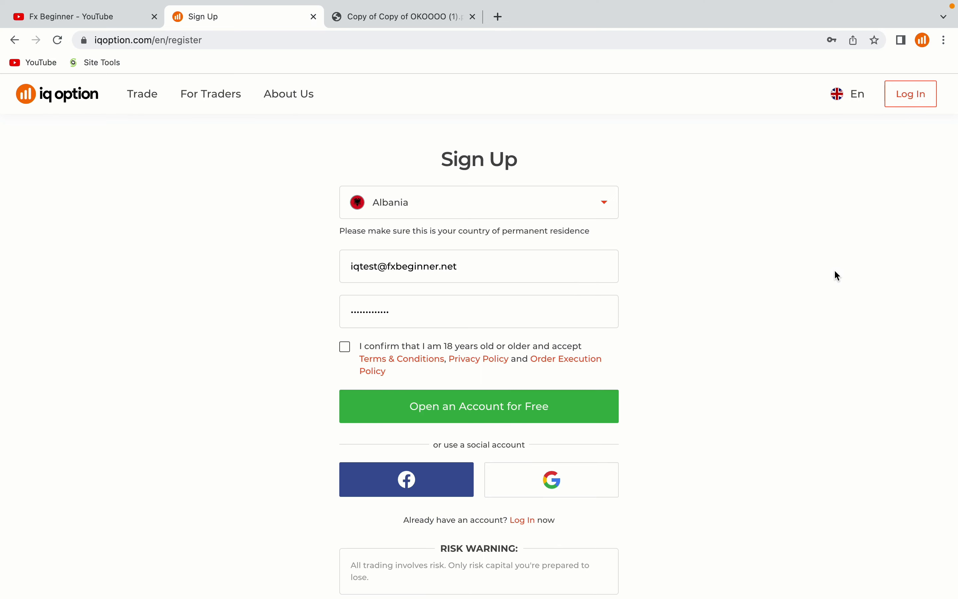
{"action": "scroll", "coordinate": [835, 271], "scroll_direction": "down", "scroll_amount": 7}
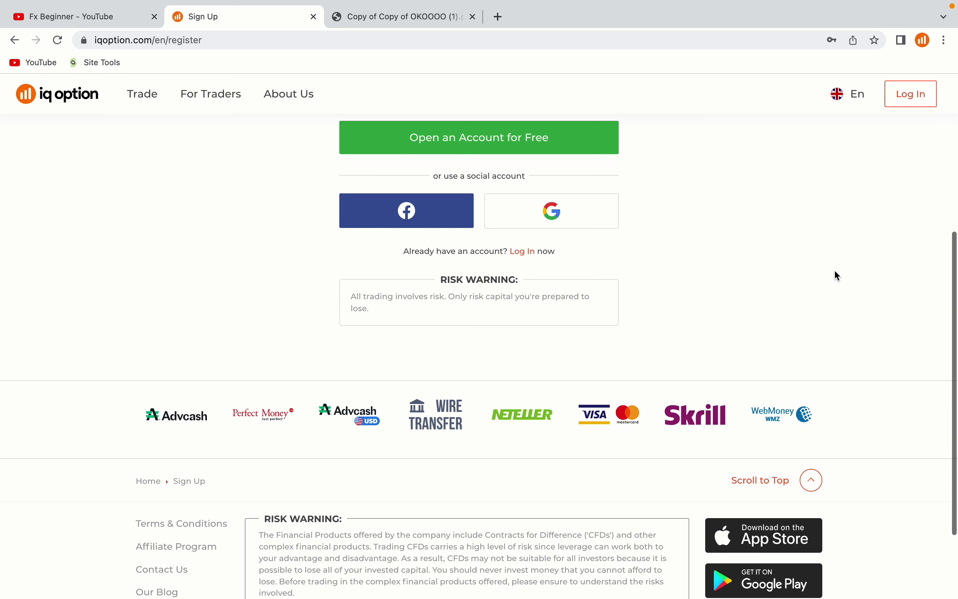
{"action": "scroll", "coordinate": [834, 271], "scroll_direction": "up", "scroll_amount": 7}
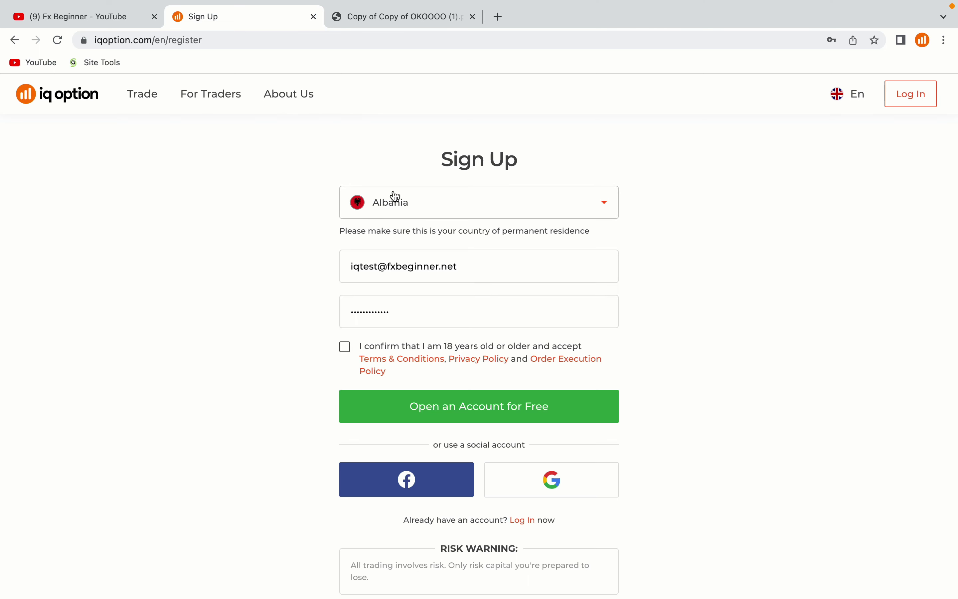
Change the country of residence from Albania to Barbados by searching 'barba'
{"action": "left_click", "coordinate": [392, 209]}
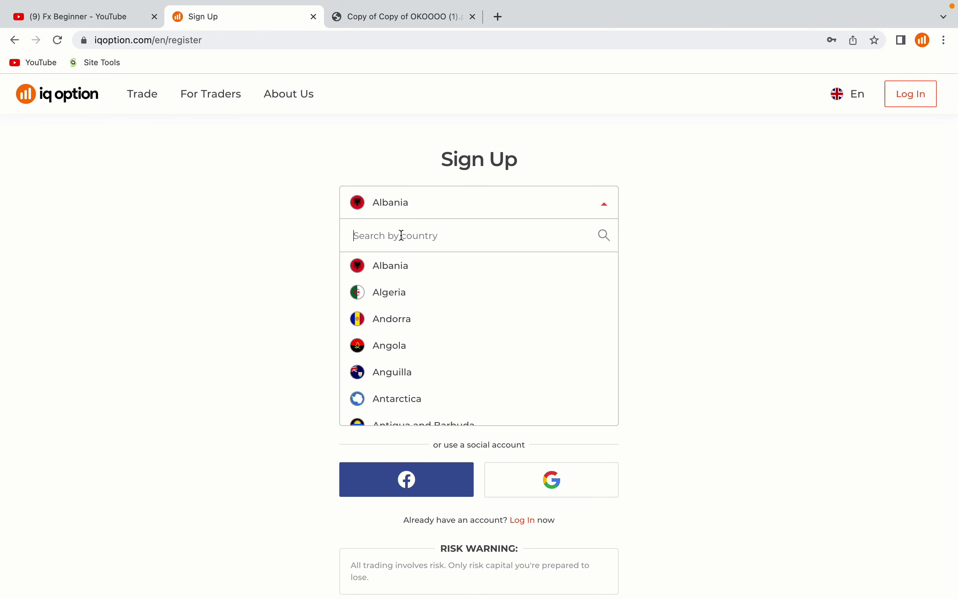
{"action": "type", "text": "bar"}
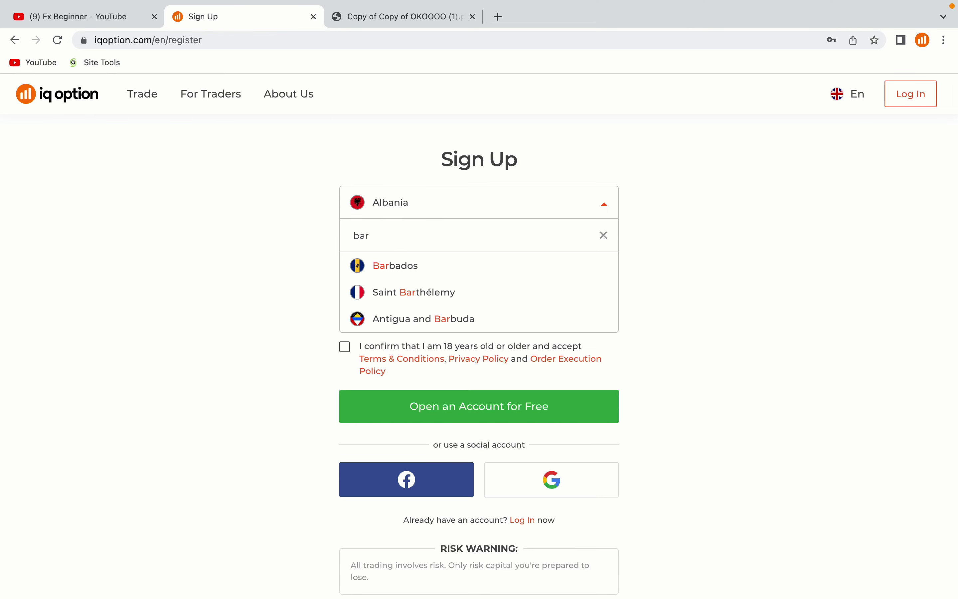
{"action": "type", "text": "b"}
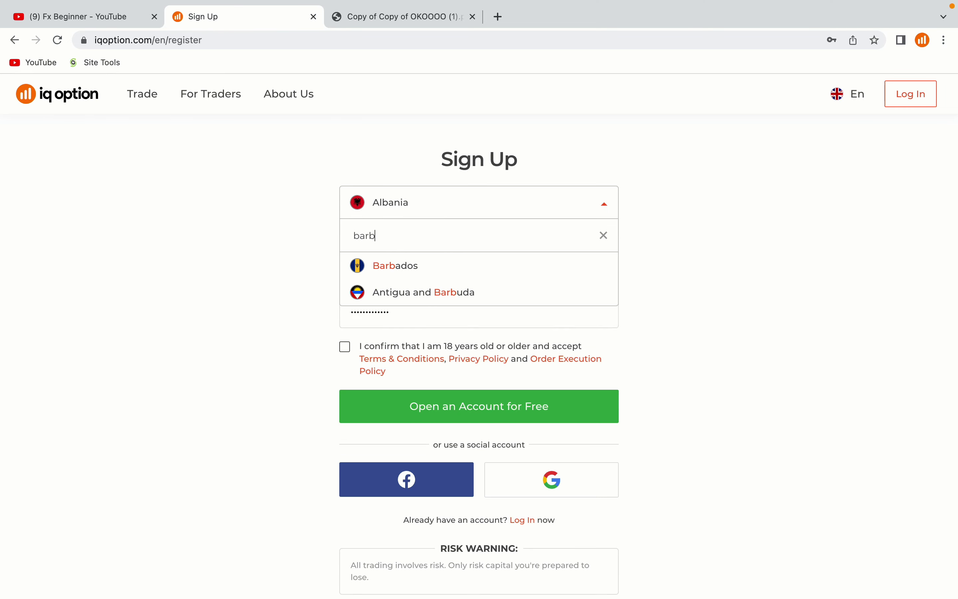
{"action": "type", "text": "a"}
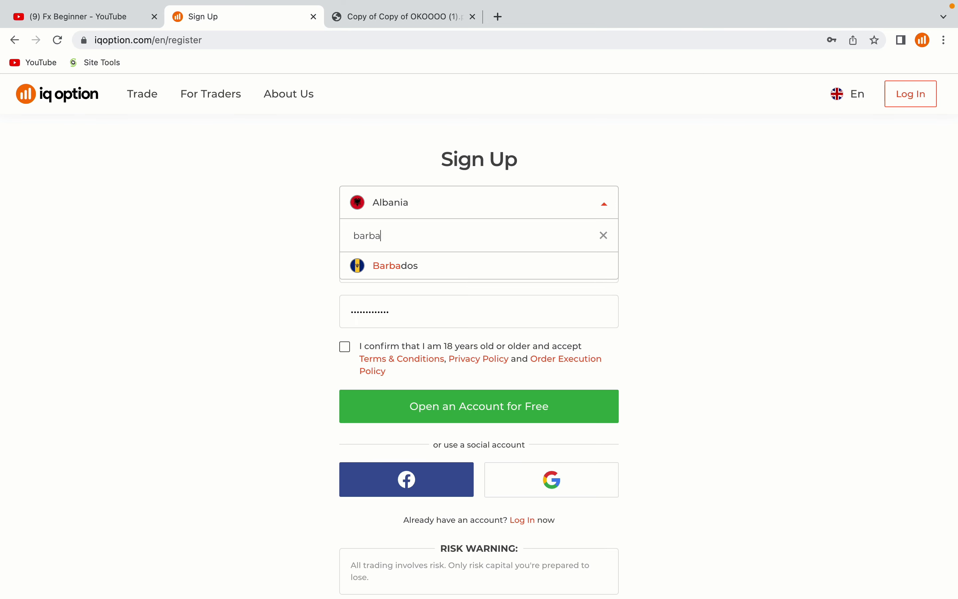
{"action": "left_click", "coordinate": [410, 272]}
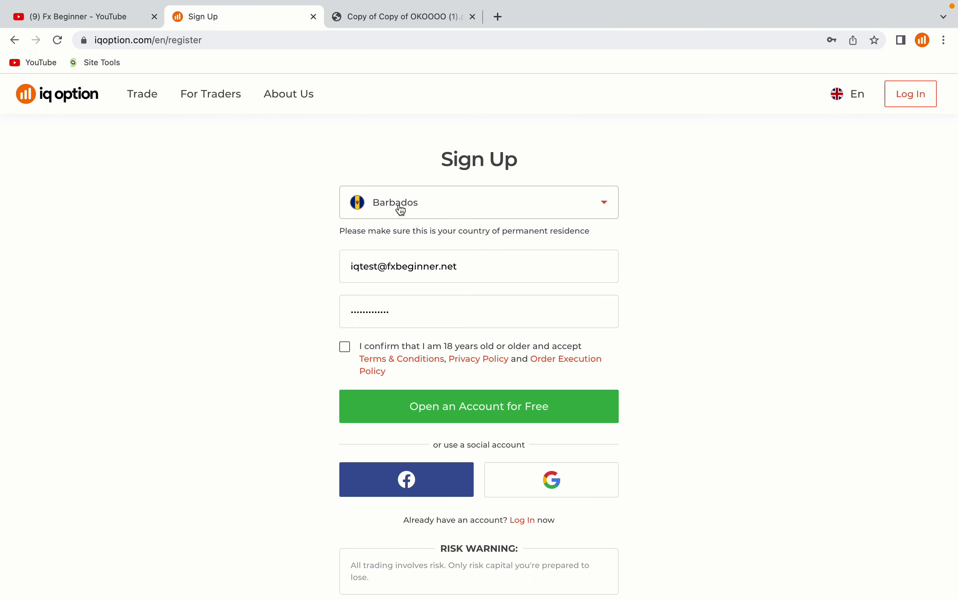
Review the pre-filled e-mail address and password fields on the sign-up form
{"action": "left_click", "coordinate": [408, 261]}
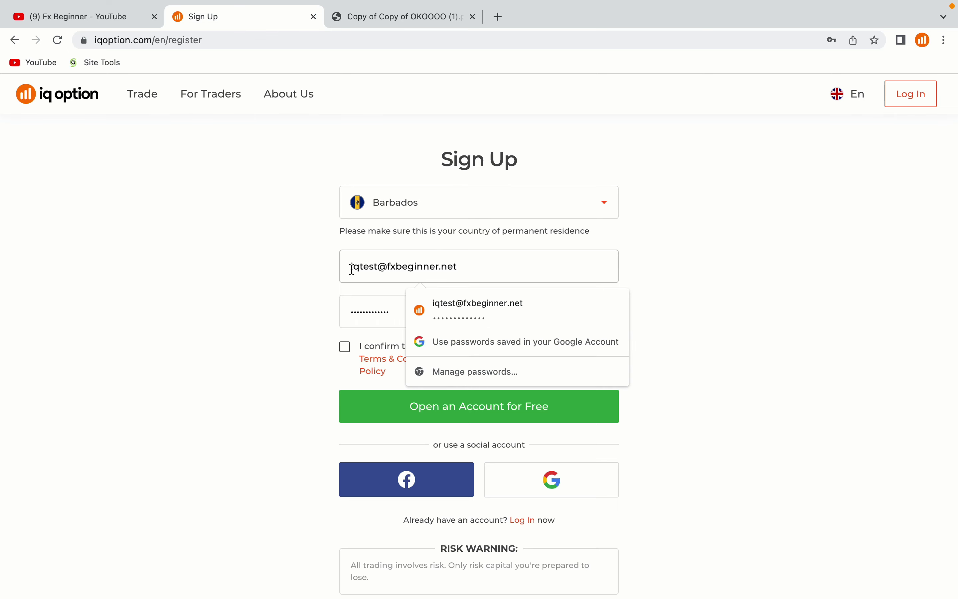
{"action": "left_click_drag", "start_coordinate": [353, 269], "coordinate": [460, 267]}
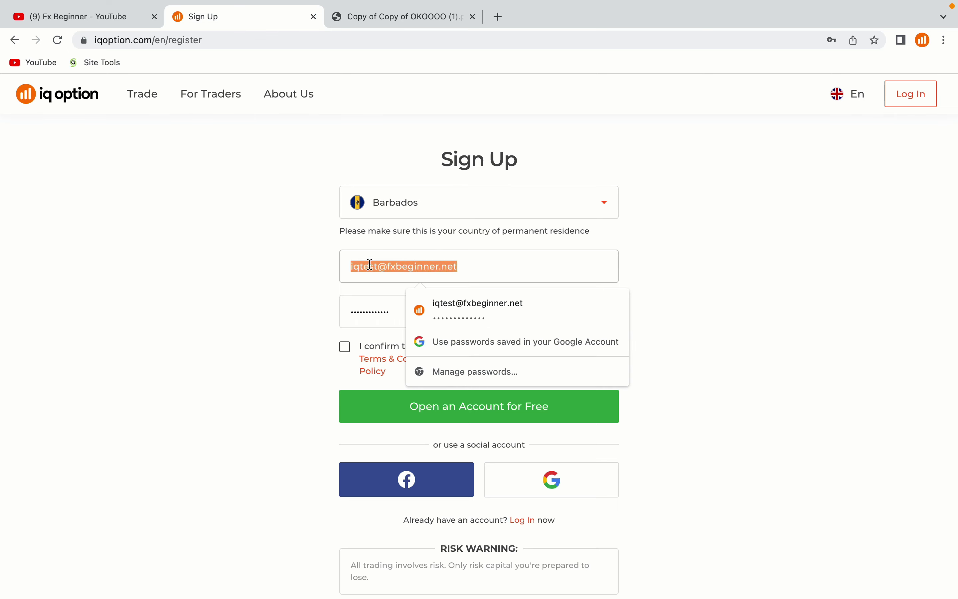
{"action": "left_click", "coordinate": [395, 266]}
{"action": "left_click", "coordinate": [381, 310]}
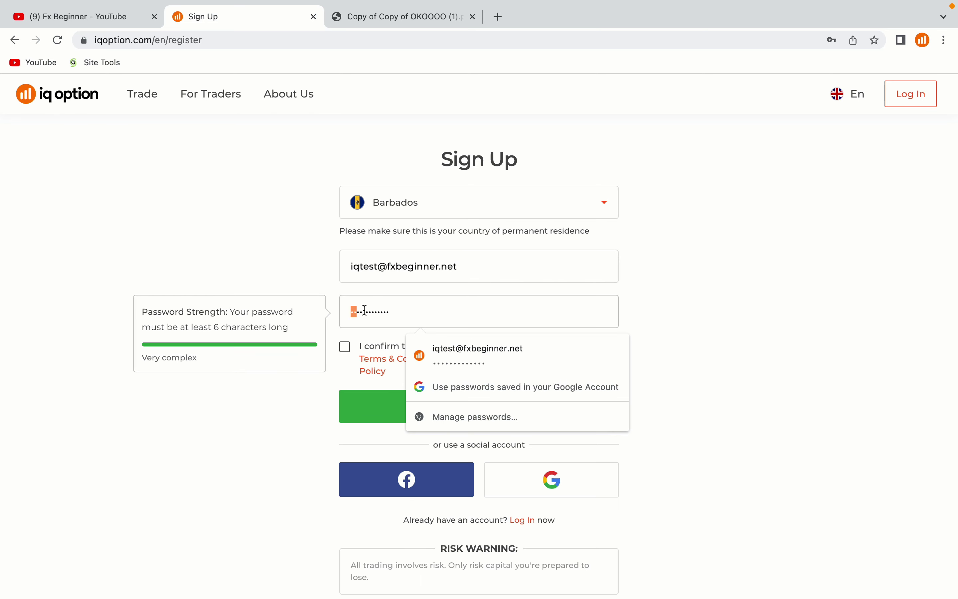
{"action": "left_click_drag", "start_coordinate": [365, 310], "coordinate": [387, 311]}
Confirm being 18+, accept the terms and submit 'Open an Account for Free'
{"action": "left_click", "coordinate": [315, 251]}
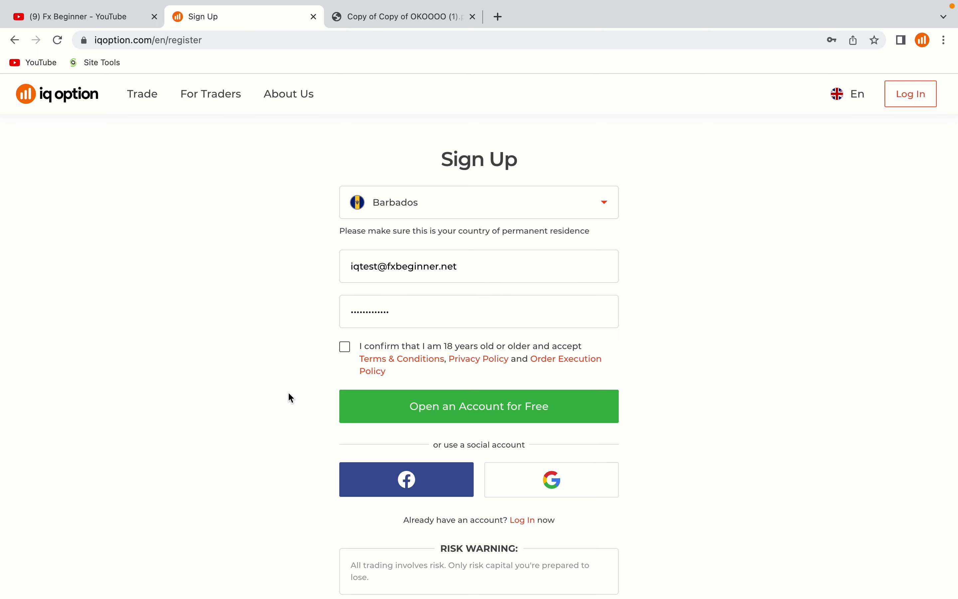
{"action": "left_click", "coordinate": [345, 347]}
{"action": "left_click", "coordinate": [491, 413]}
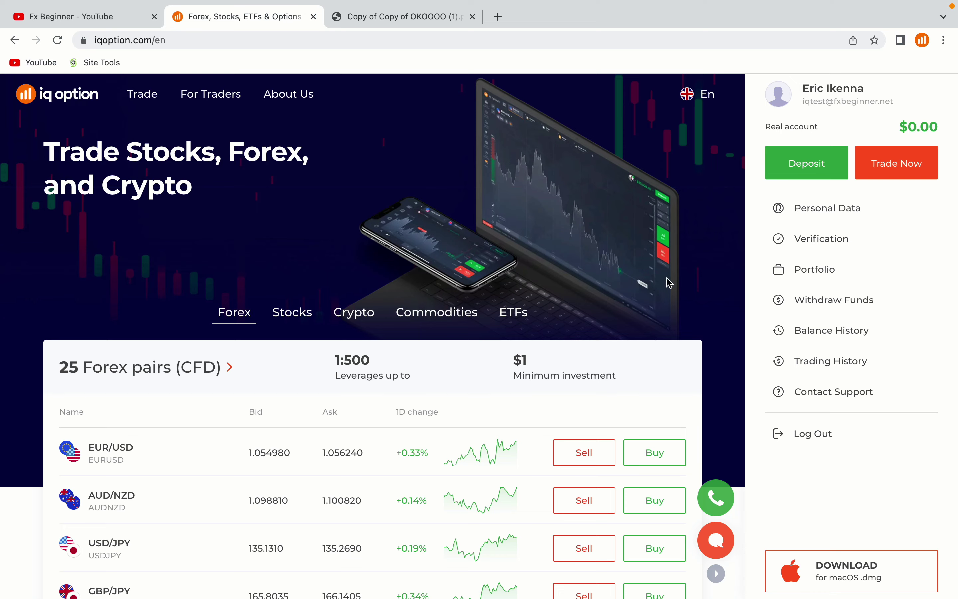
Scroll through the Forex table on the logged-in homepage and back to the top
{"action": "scroll", "coordinate": [719, 341], "scroll_direction": "down", "scroll_amount": 2}
{"action": "scroll", "coordinate": [719, 341], "scroll_direction": "down", "scroll_amount": 15}
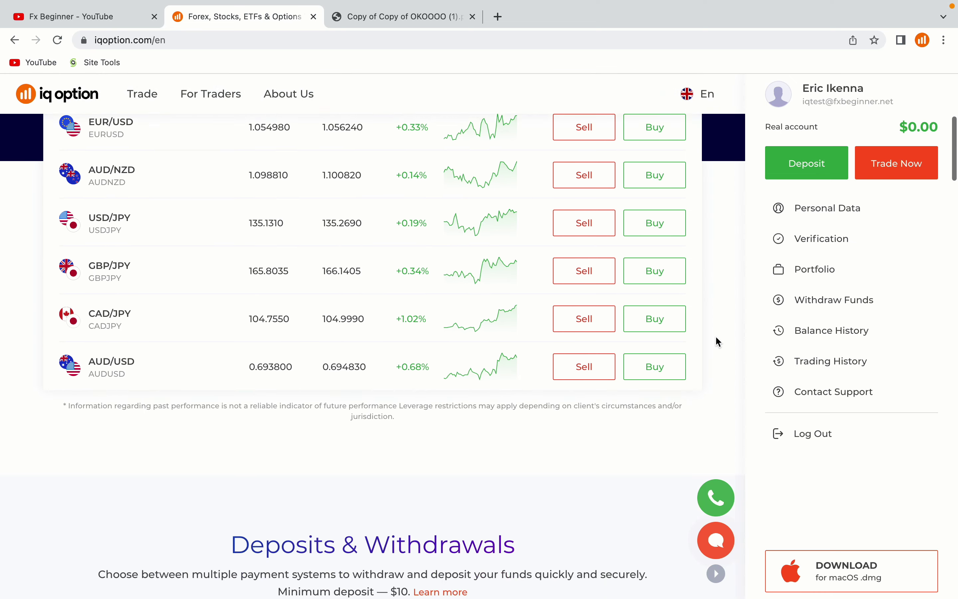
{"action": "scroll", "coordinate": [718, 341], "scroll_direction": "up", "scroll_amount": 17}
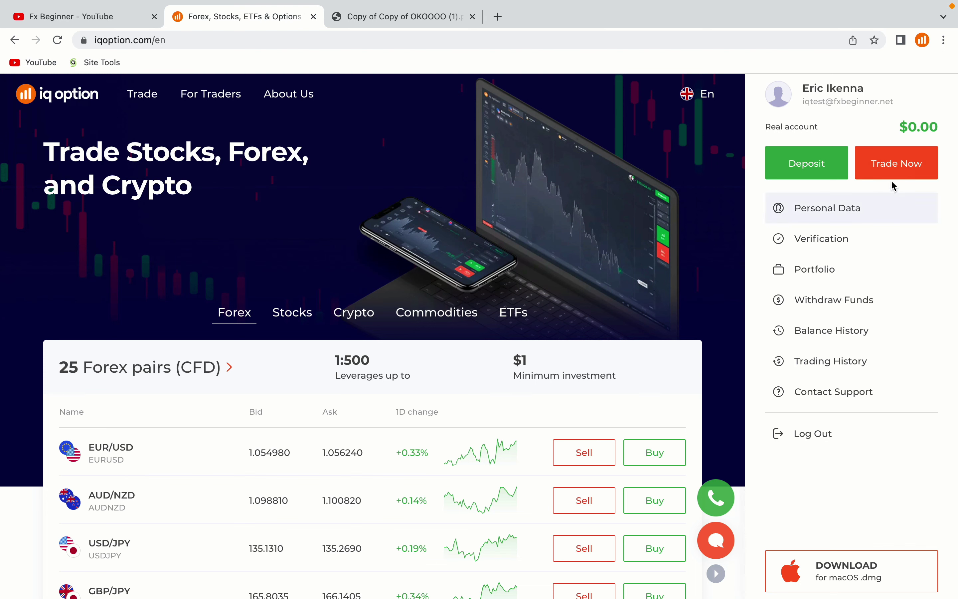
Enter the traderoom on the EUR/USD (OTC) chart and close the 'A few simple steps' panel
{"action": "left_click", "coordinate": [905, 168]}
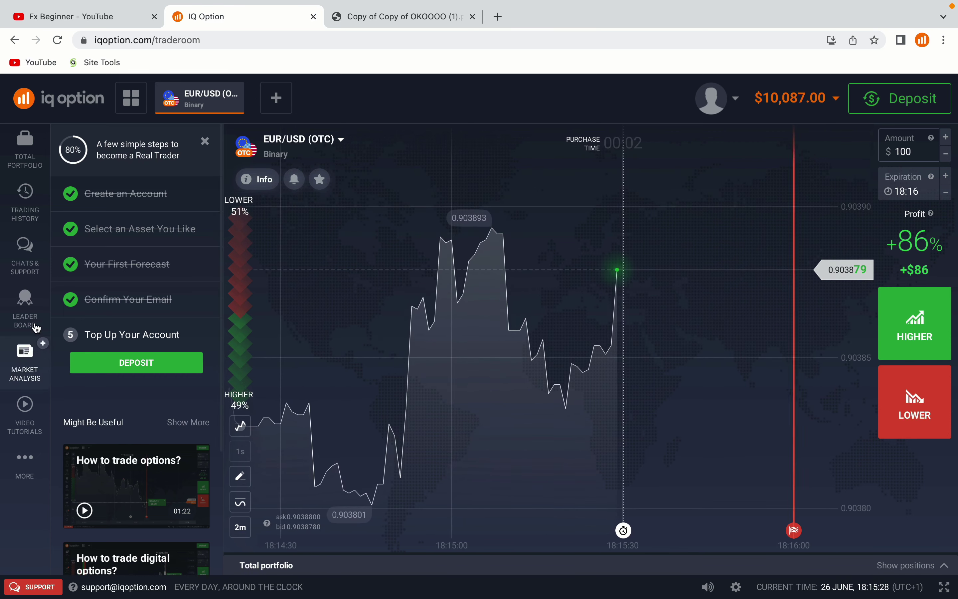
{"action": "left_click", "coordinate": [213, 144]}
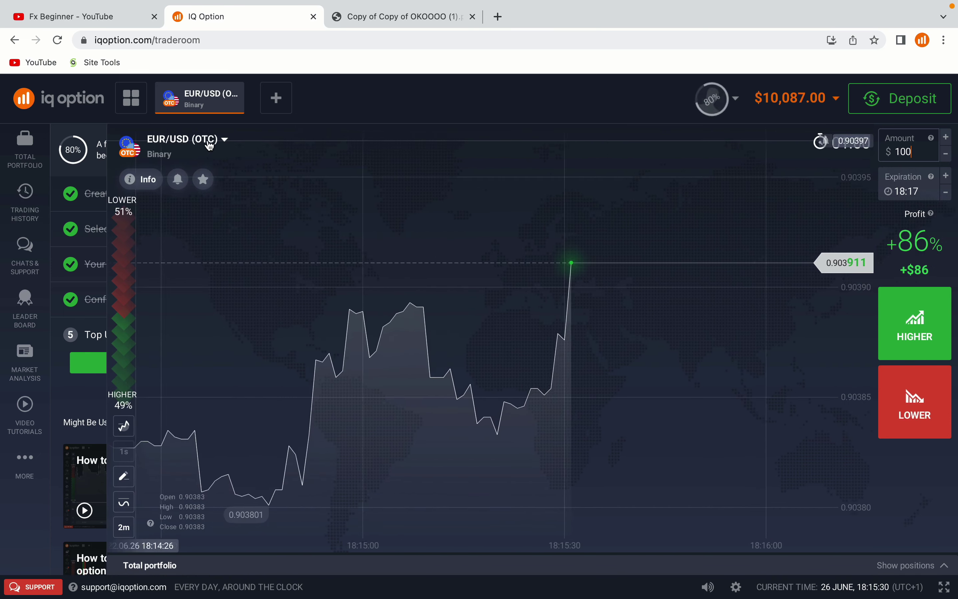
Open the new-asset picker and browse Forex and Stocks before settling on the Crypto list
{"action": "left_click", "coordinate": [279, 101]}
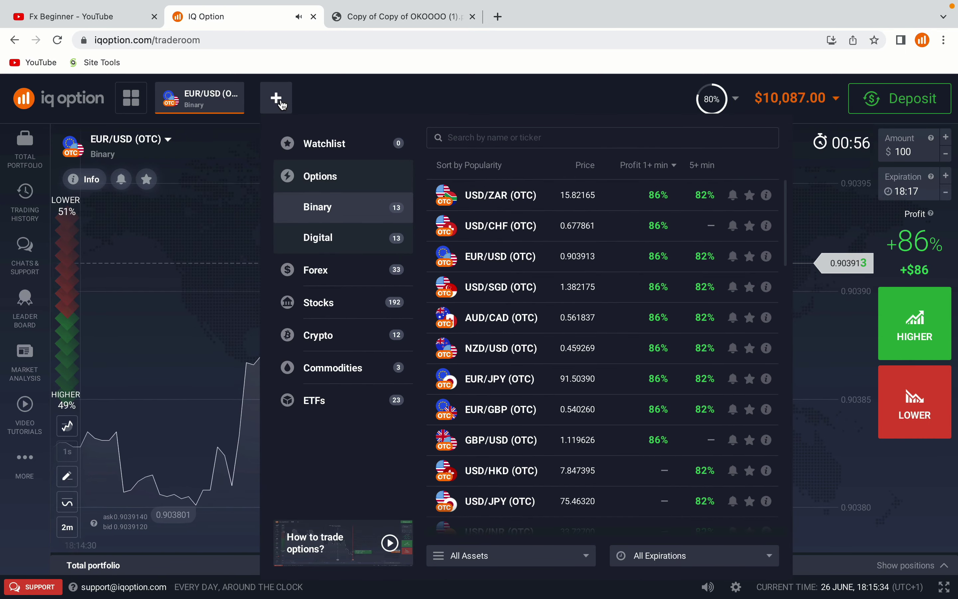
{"action": "left_click", "coordinate": [336, 270]}
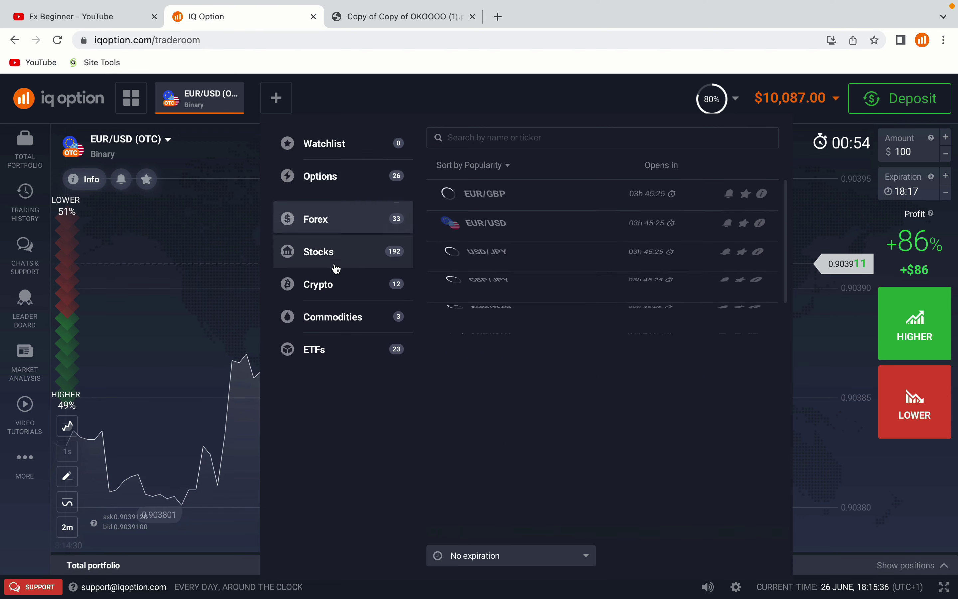
{"action": "left_click", "coordinate": [327, 253]}
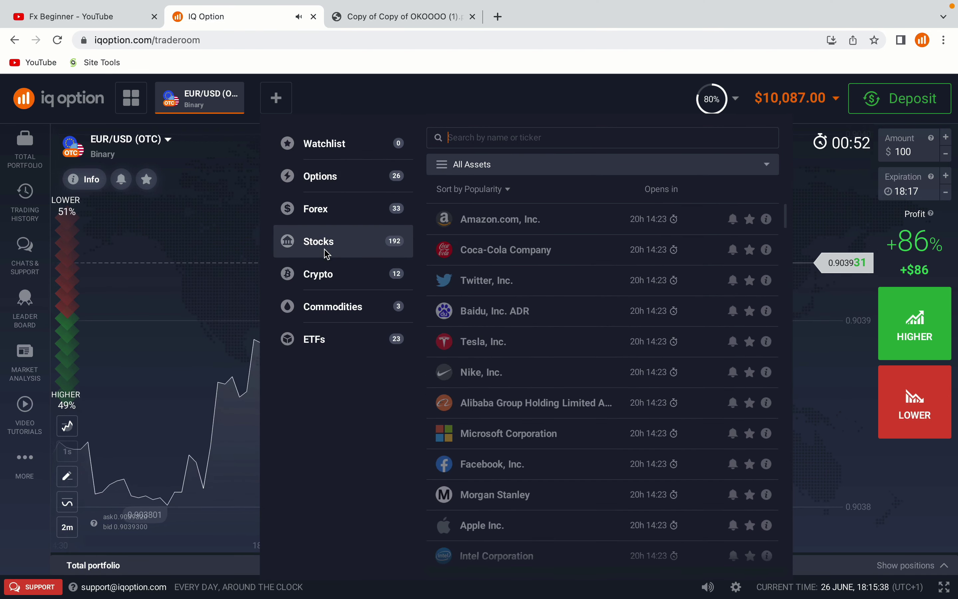
{"action": "left_click", "coordinate": [322, 273]}
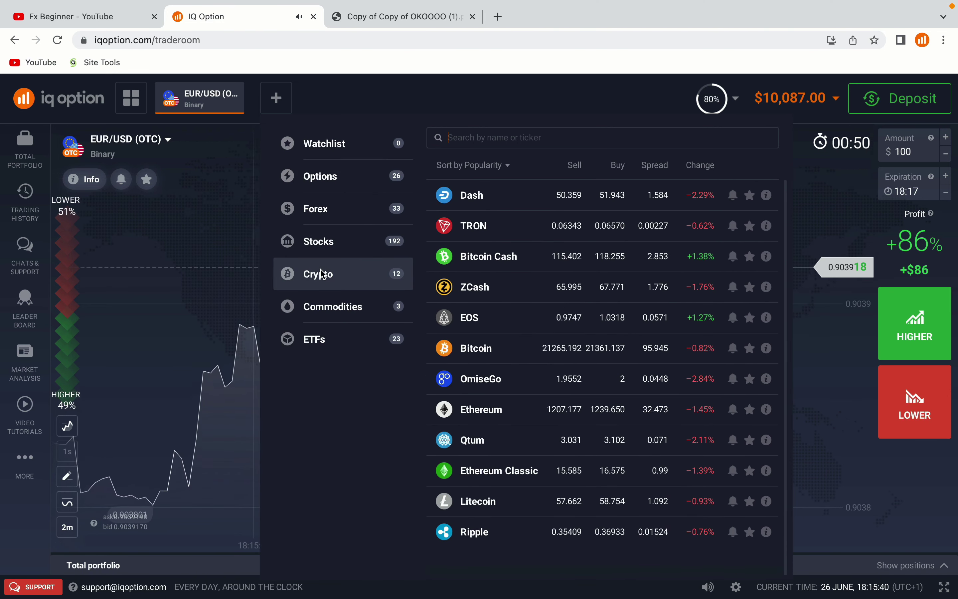